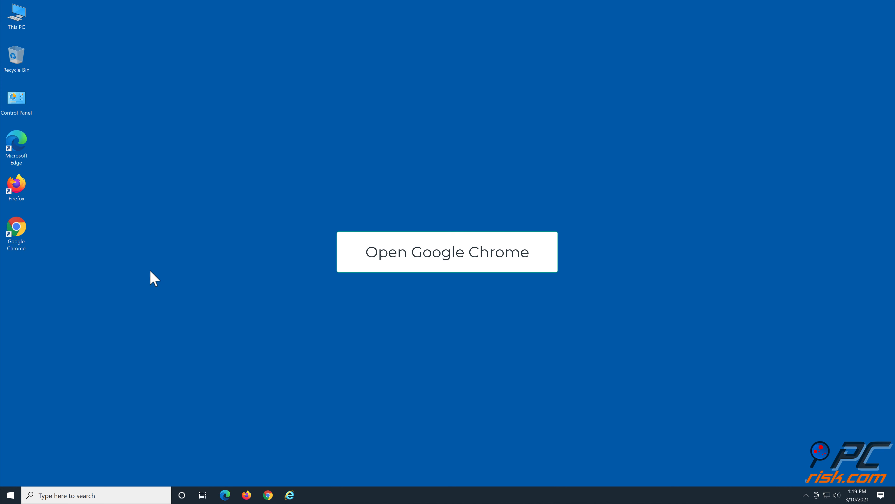
- Open Google Chrome, go to its settings page and expand the Advanced settings
double_click(21, 235)
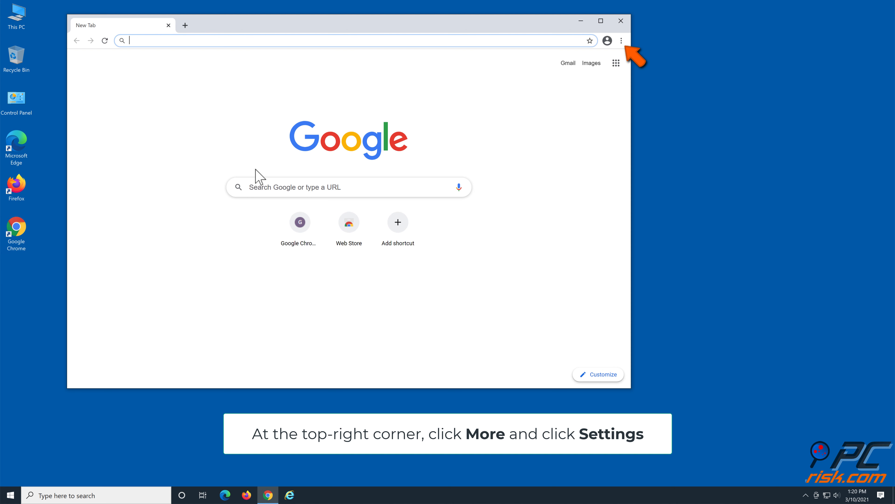
click(621, 42)
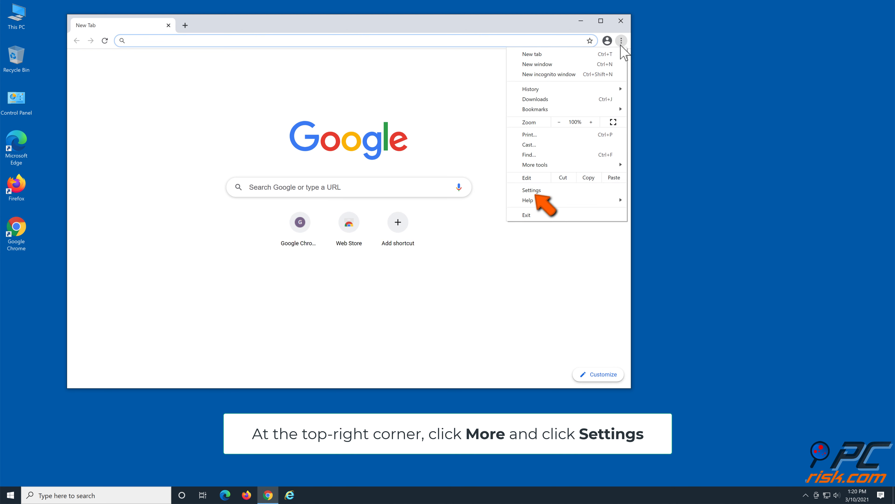
click(549, 190)
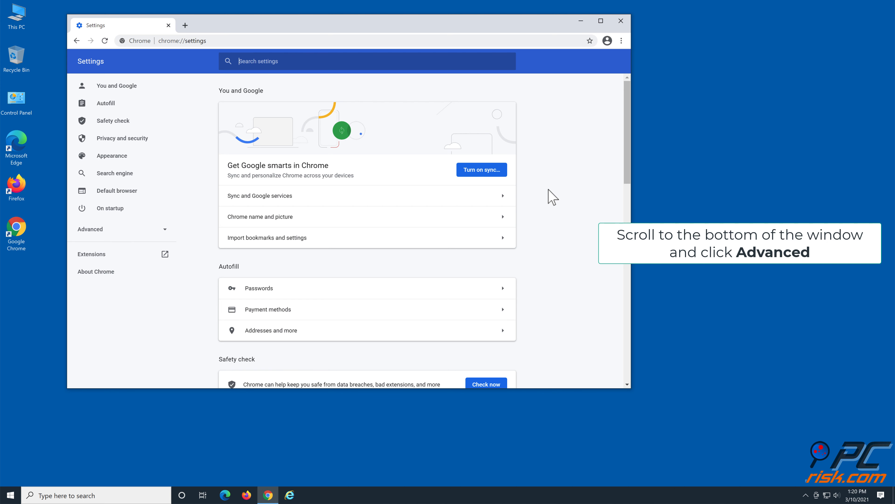
scroll(425, 206, down, 10)
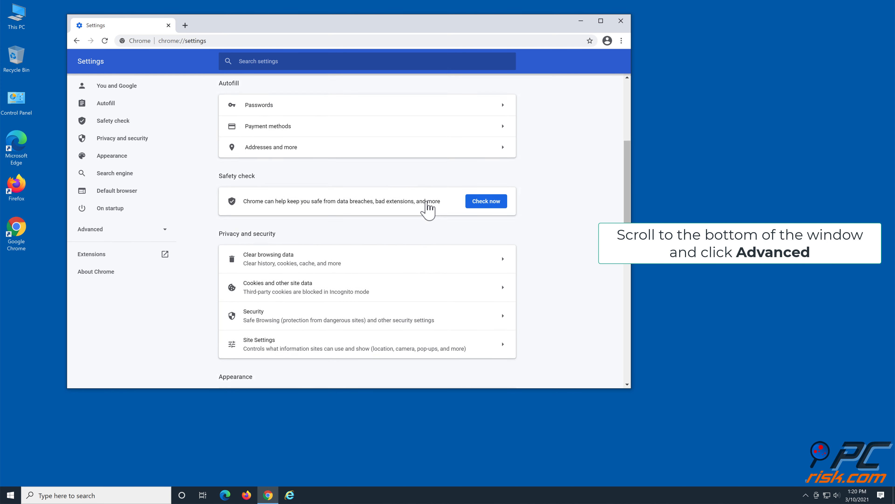
scroll(428, 209, down, 7)
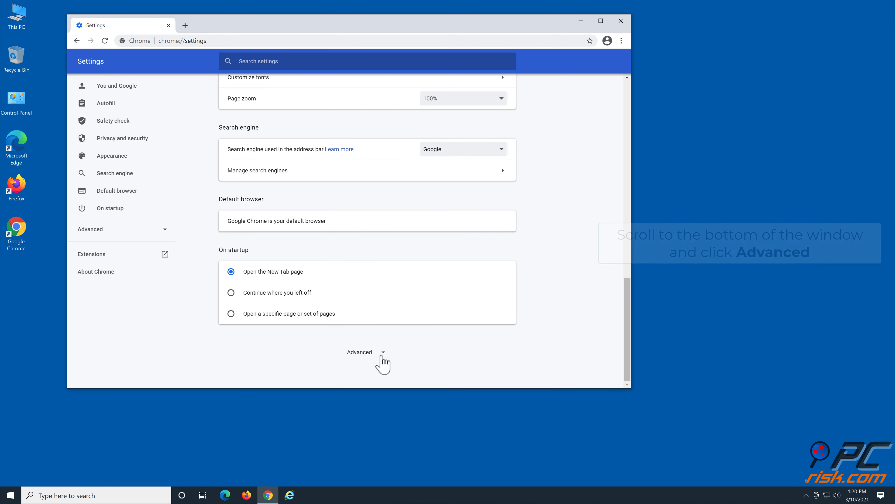
click(381, 355)
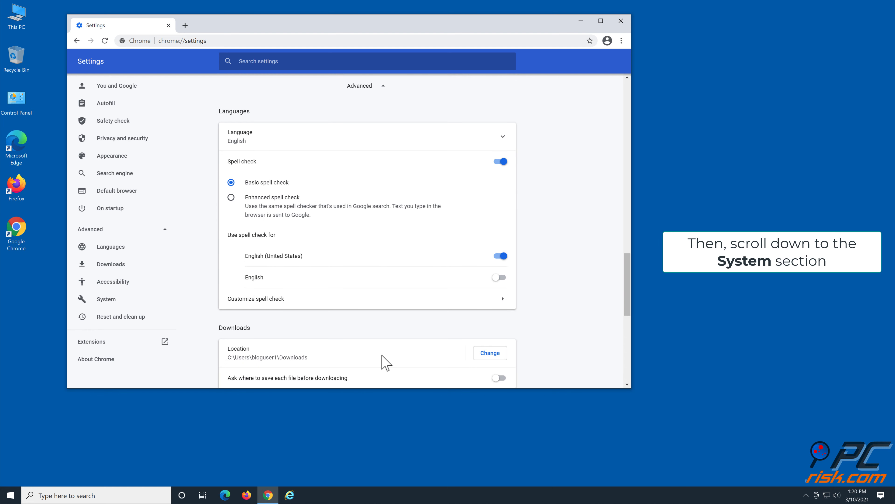
- Turn off "Use hardware acceleration when available" in the System section, relaunch the browser to apply it, and close the window
scroll(384, 360, down, 5)
scroll(376, 341, down, 3)
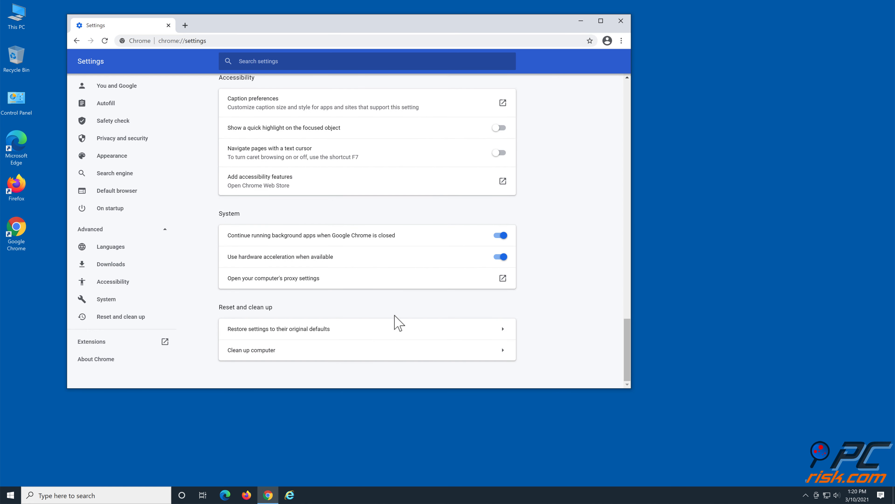
click(501, 258)
click(464, 257)
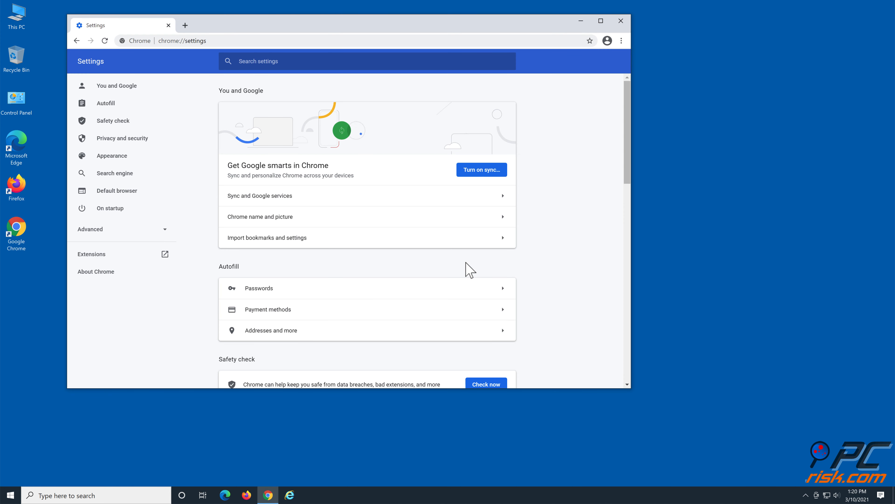
click(617, 24)
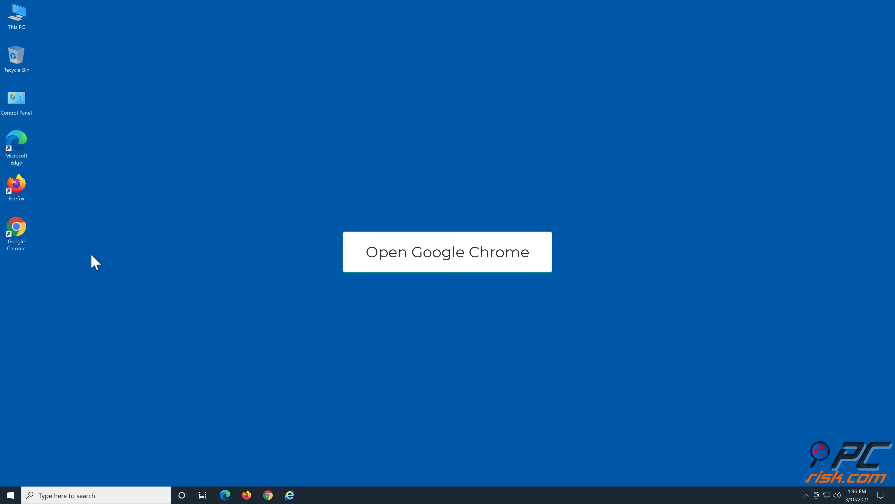
- Reopen Google Chrome and bring up Clear browsing data from the Privacy and security settings
double_click(27, 240)
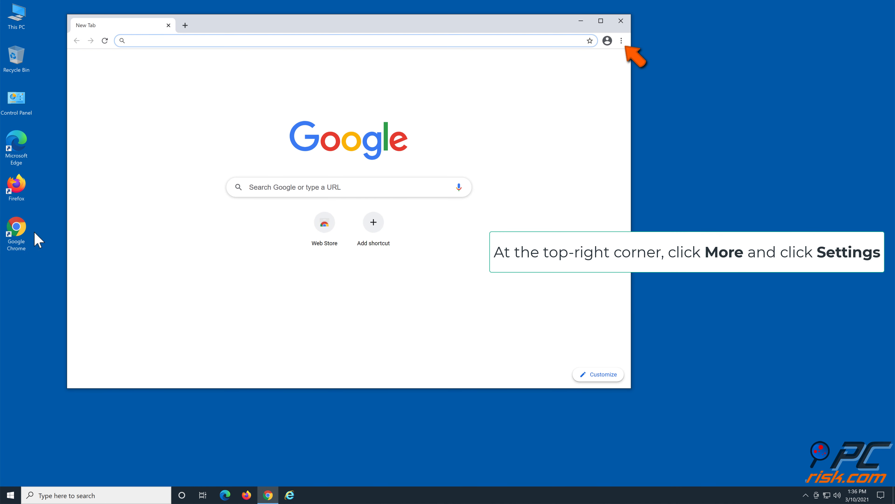
click(621, 41)
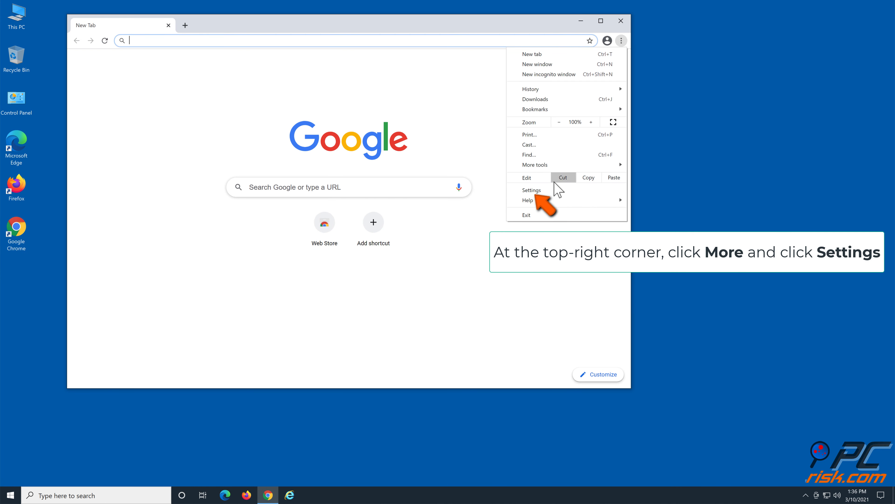
click(552, 193)
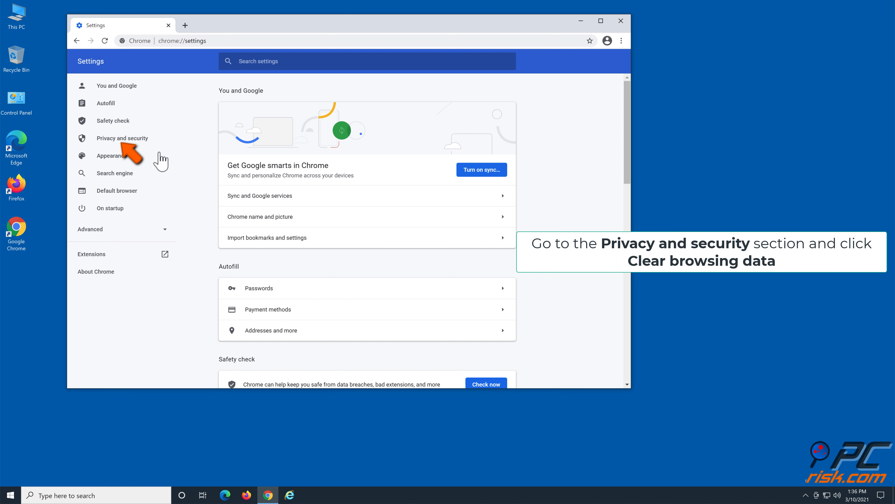
click(152, 147)
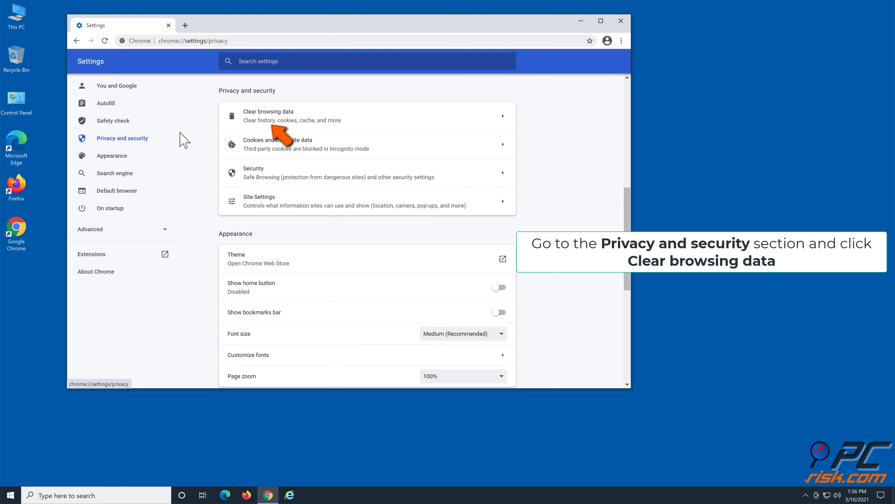
click(299, 114)
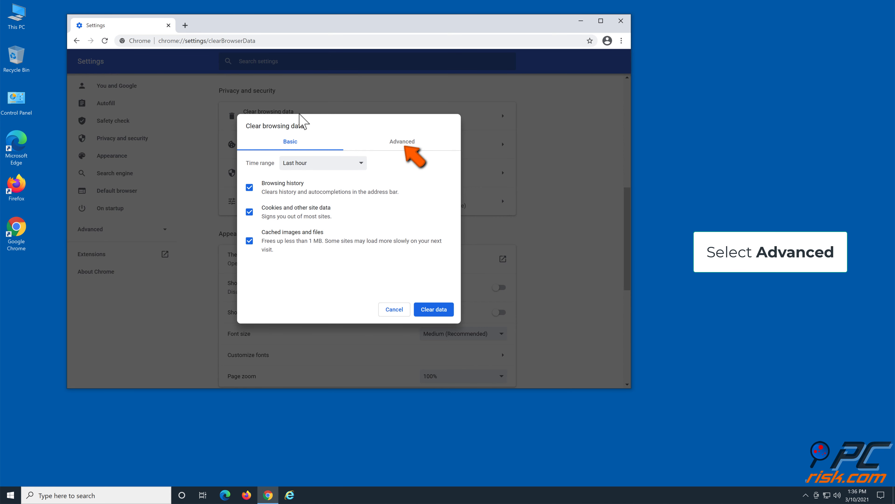
- Set the time range to All time in the advanced options for clearing browsing data
click(401, 149)
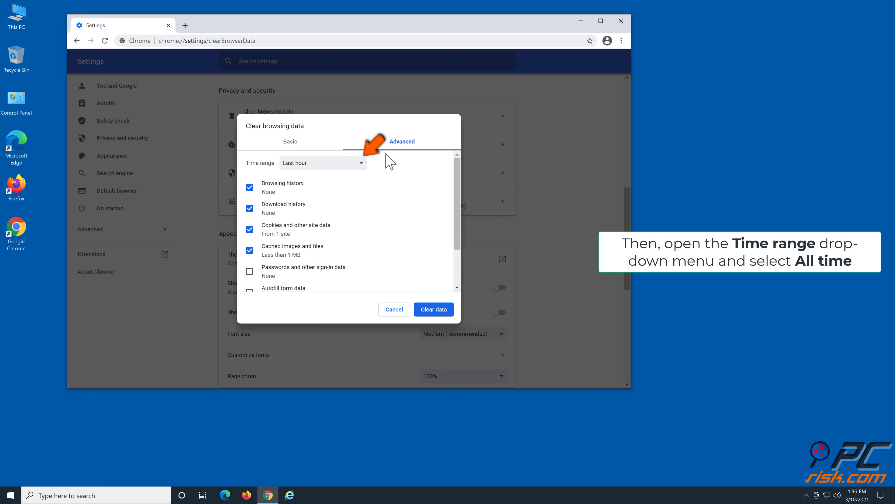
click(362, 164)
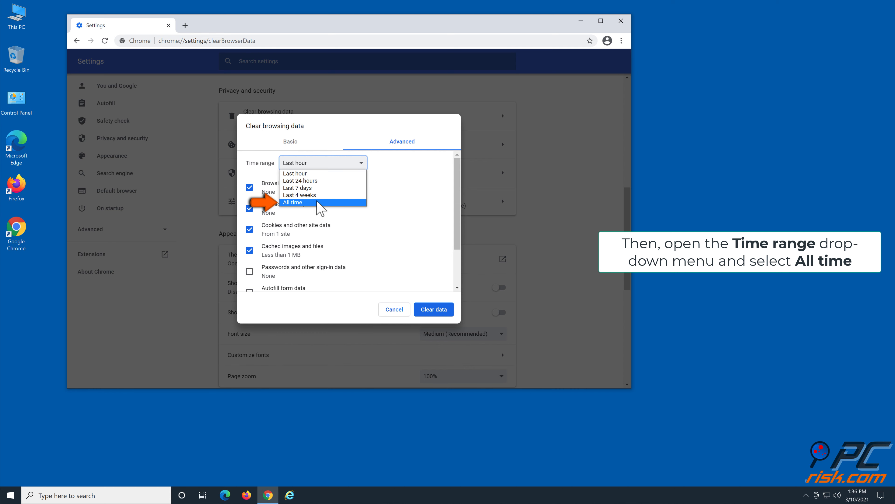
click(316, 203)
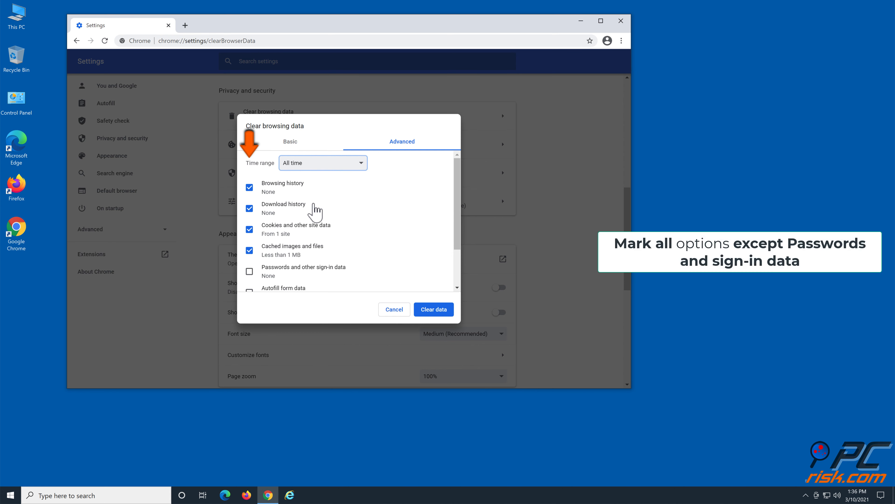
- Include Autofill form data, Site Settings and Hosted app data in the selection, clear the data, and close the browser
scroll(423, 197, down, 2)
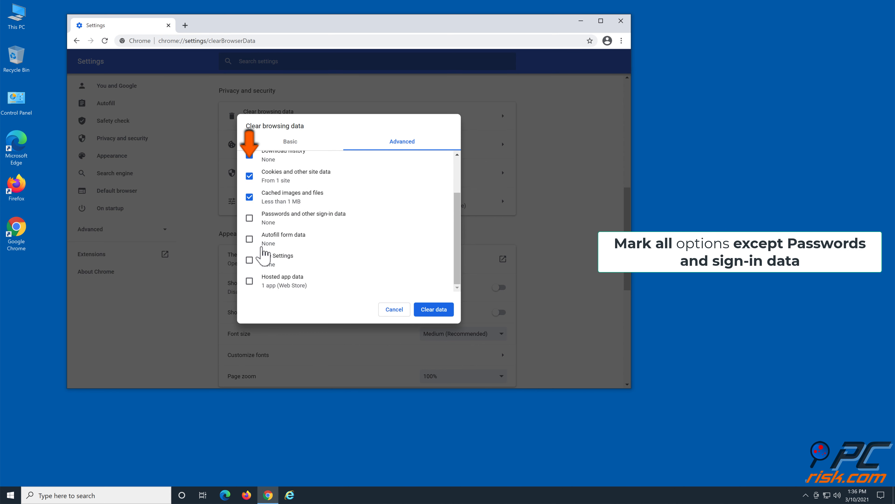
click(249, 239)
click(249, 260)
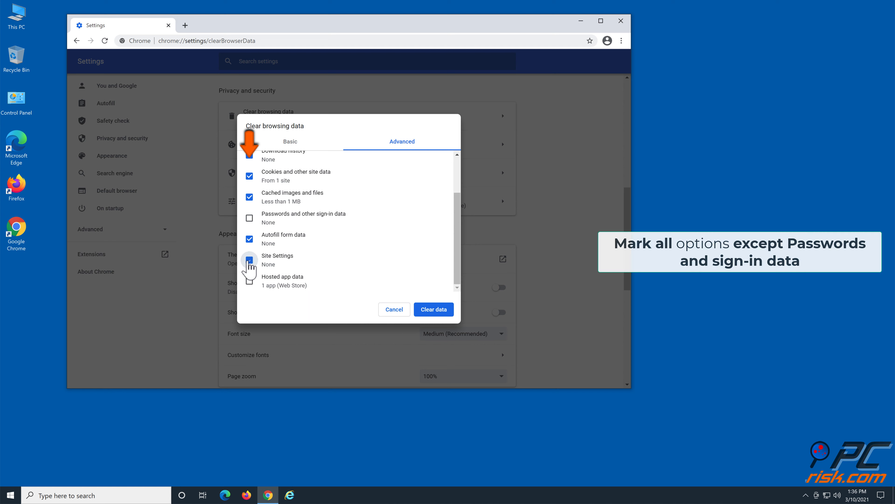
click(250, 282)
scroll(349, 240, up, 2)
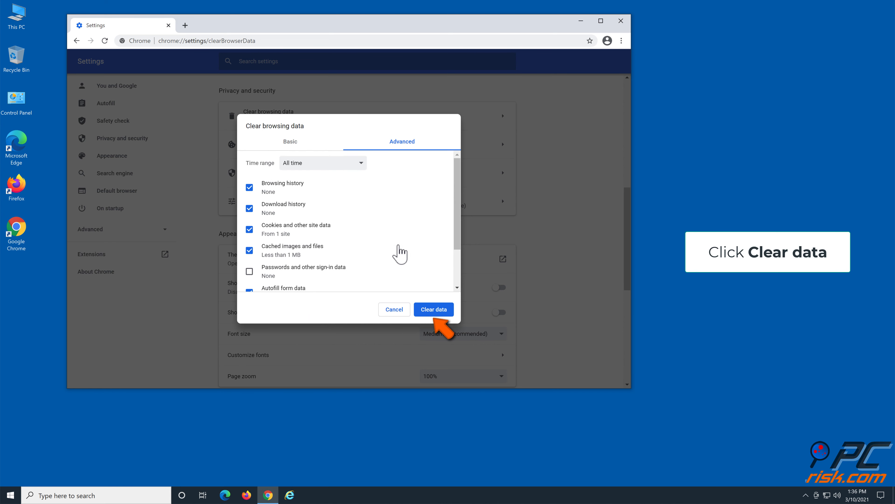
click(435, 309)
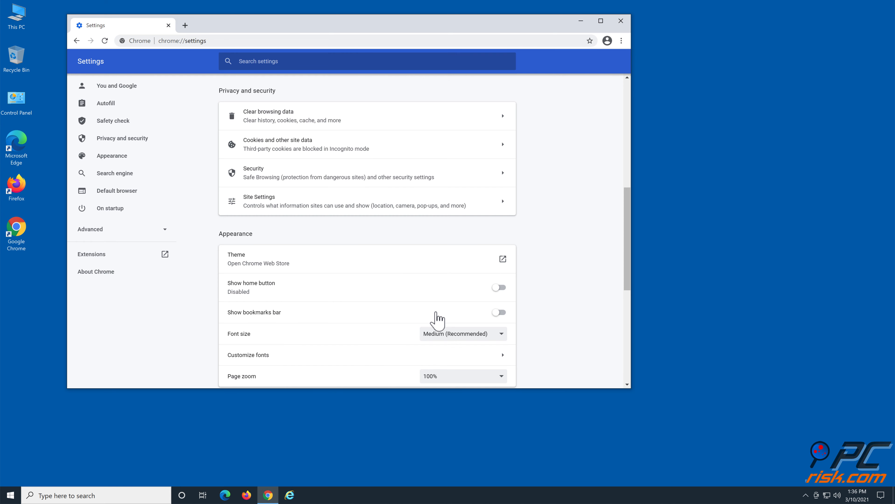
click(624, 22)
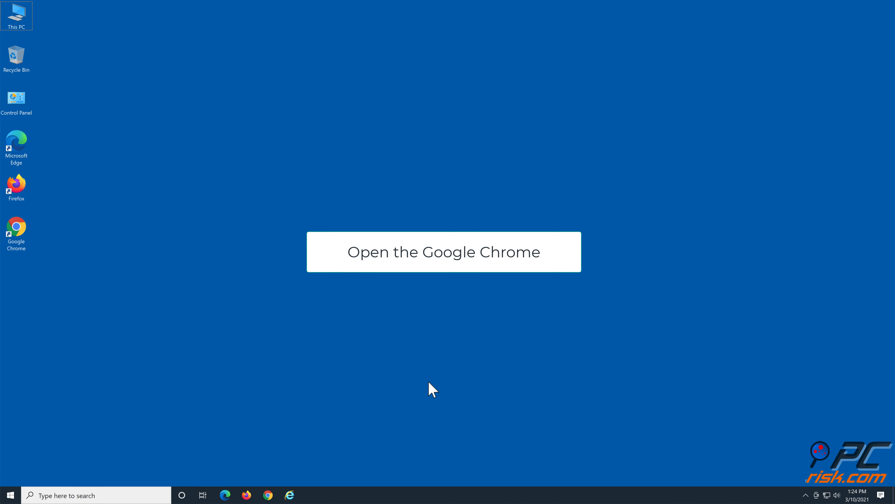
- Open Google Chrome's extensions page, disable the AdBlock extension, and close the browser
double_click(26, 232)
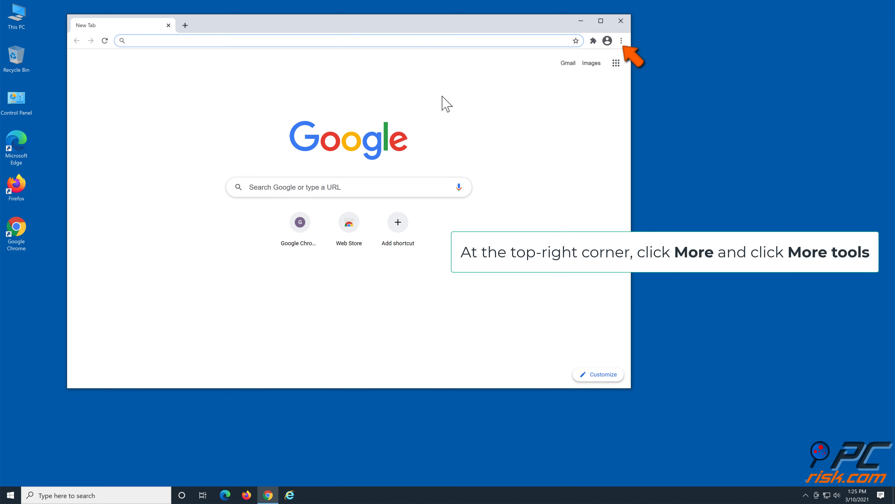
click(621, 41)
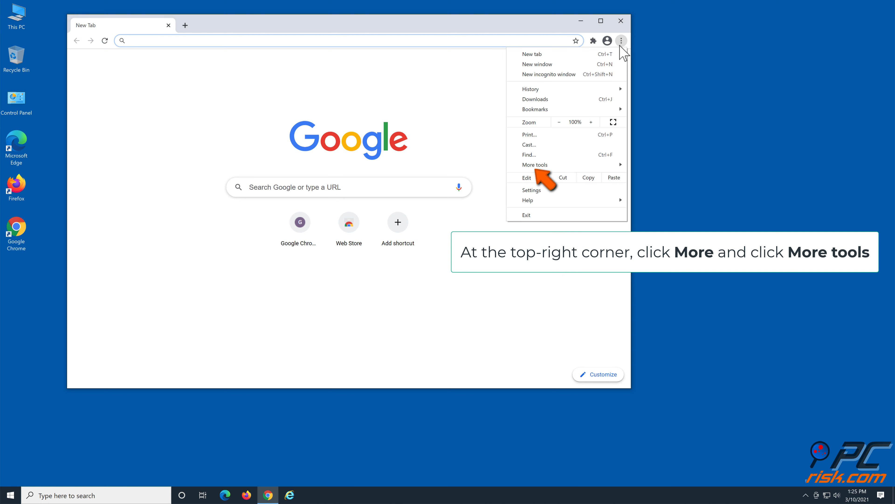
click(603, 170)
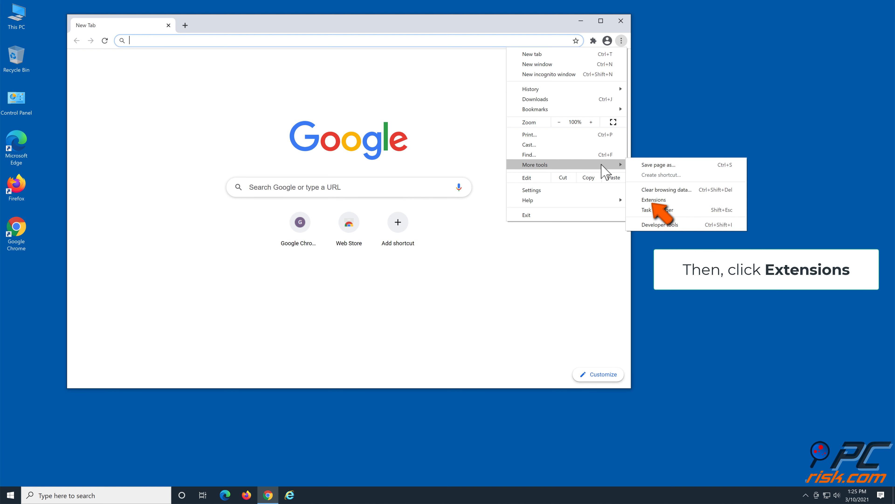
click(686, 199)
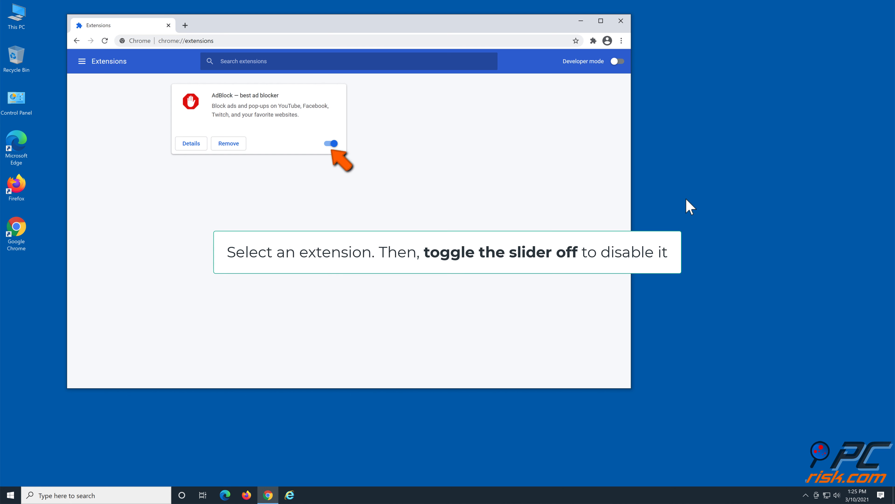
click(332, 144)
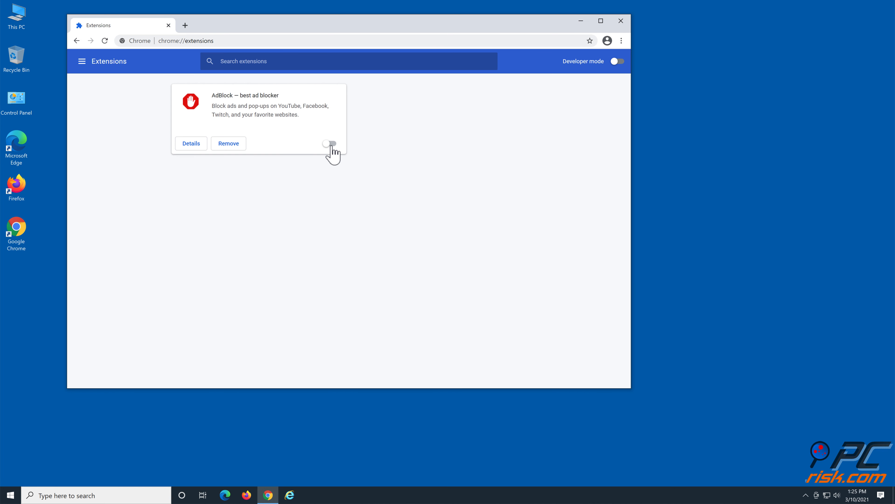
click(621, 21)
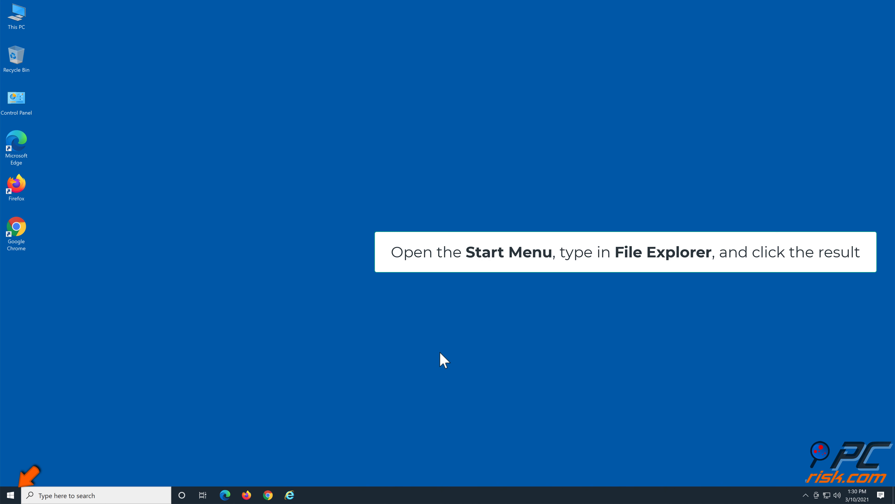
- Search Windows for "file explorer" and open File Explorer
click(16, 496)
text(fi)
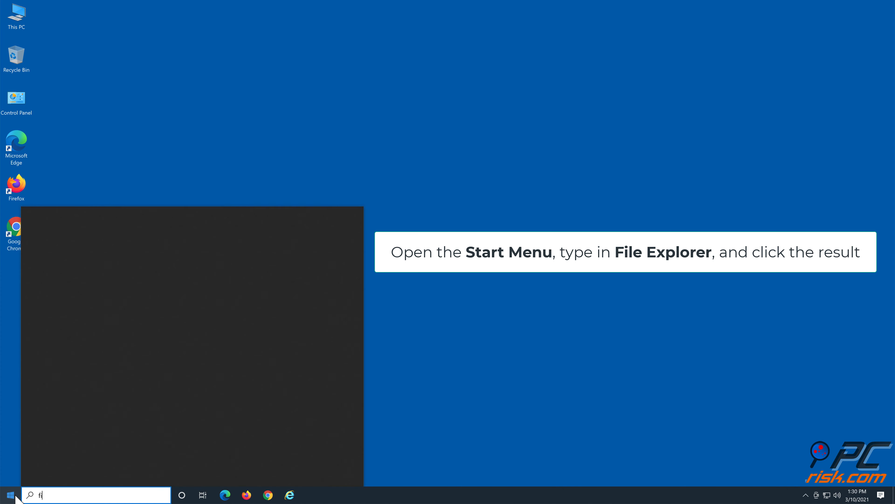
text(le explorer)
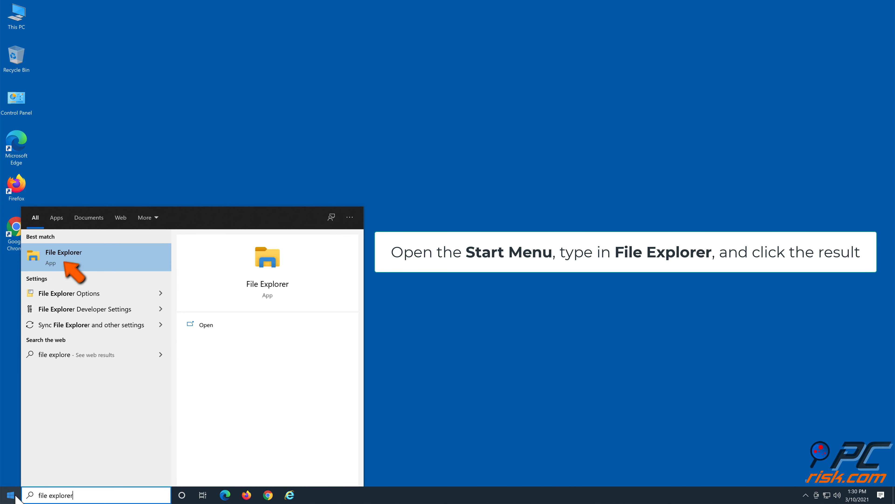
click(86, 250)
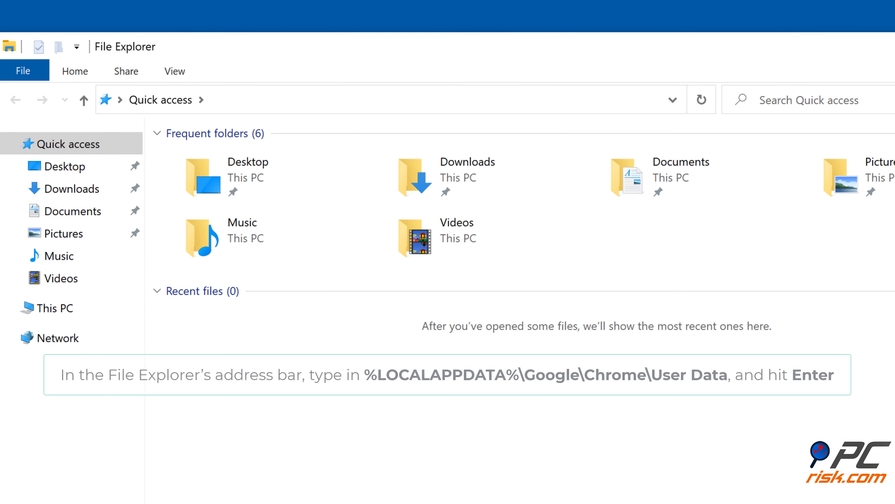
- Go to the folder %localappdata%\google\chrome\user data in File Explorer
click(230, 102)
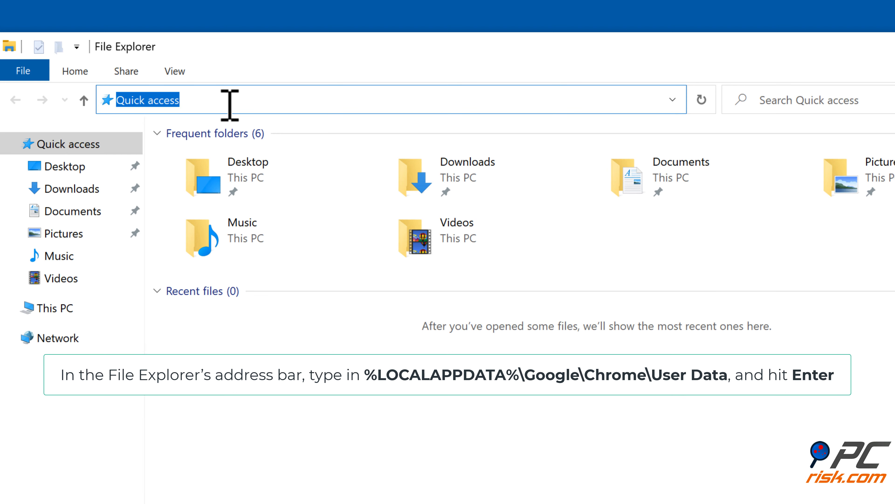
text(%localappdata)
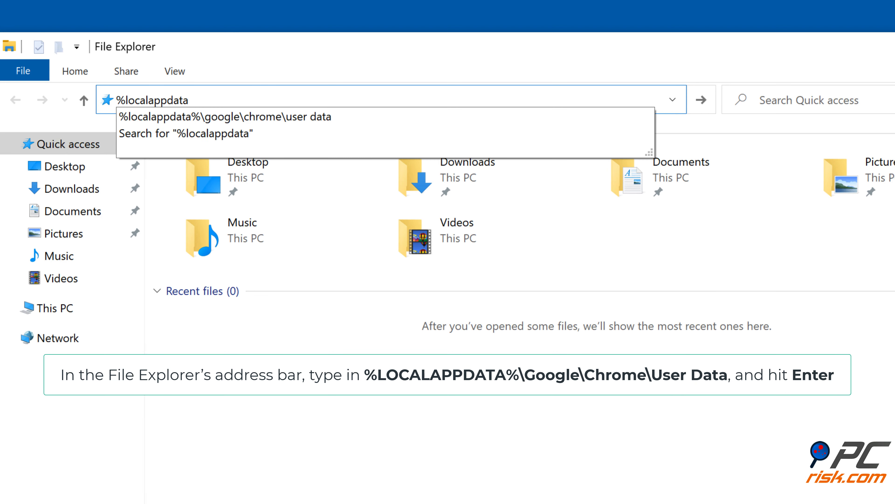
text(%\google\)
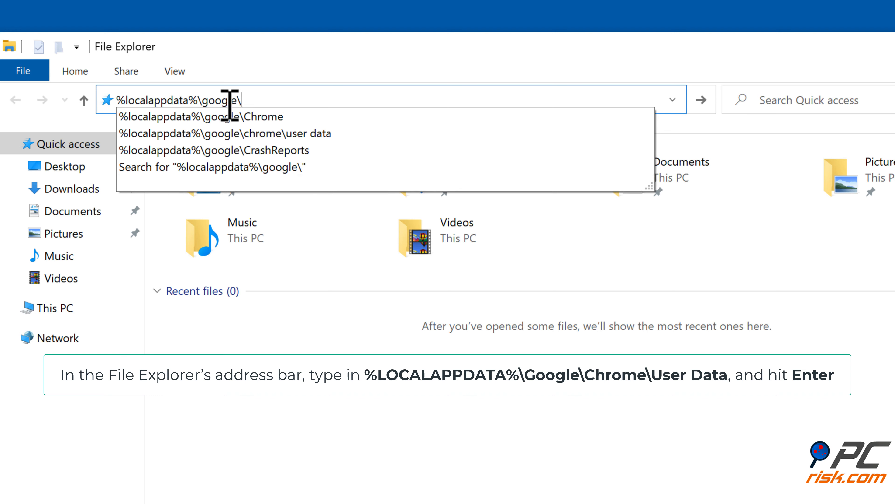
text(chrome\)
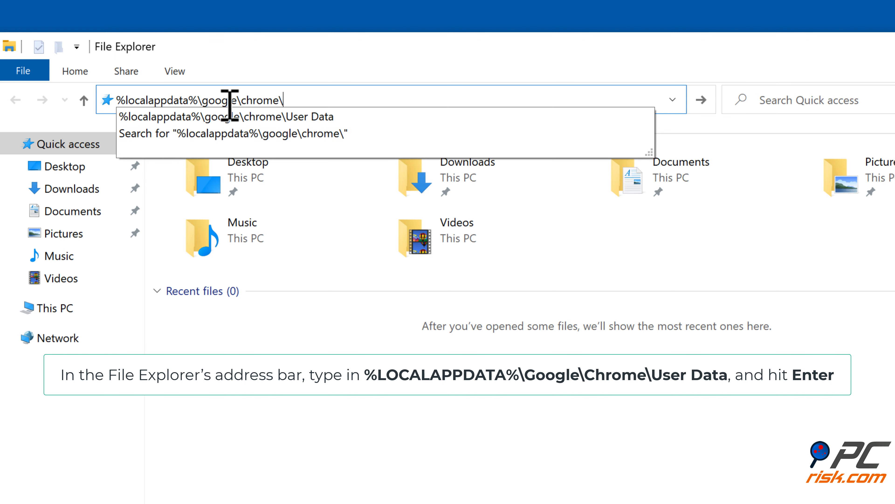
text(user data)
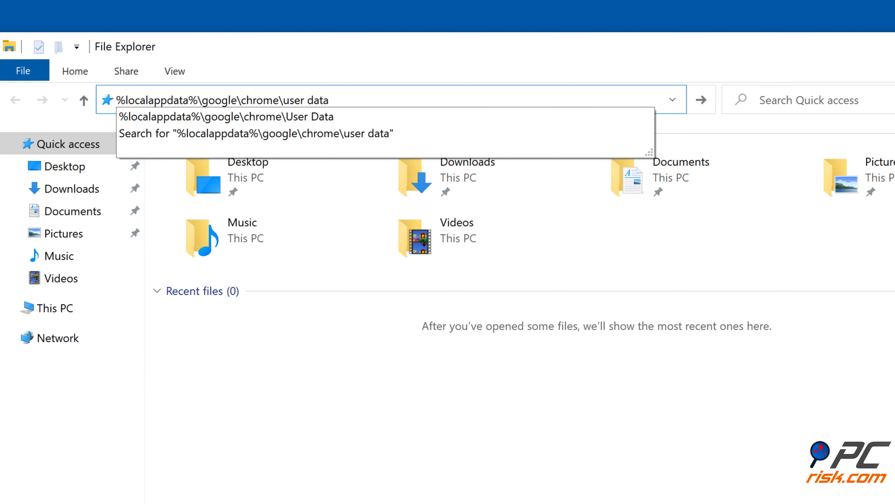
key(Return)
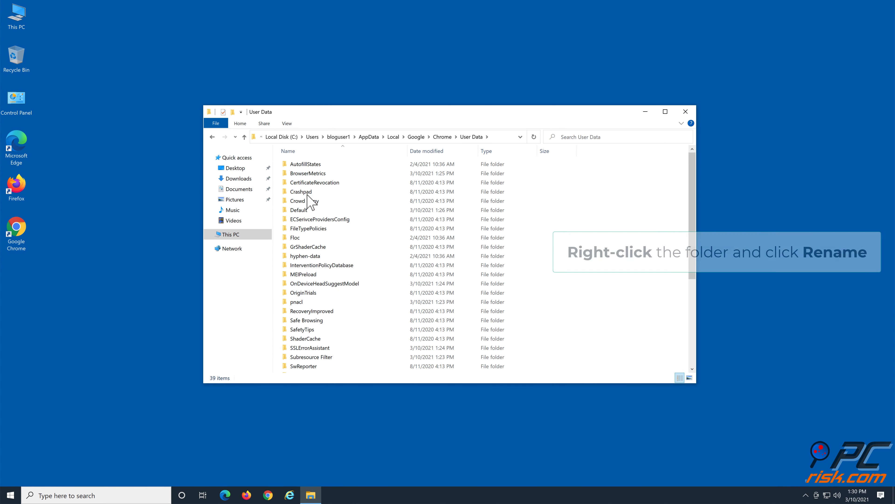
- Rename the Default folder in Chrome's User Data folder as Default.old
click(301, 214)
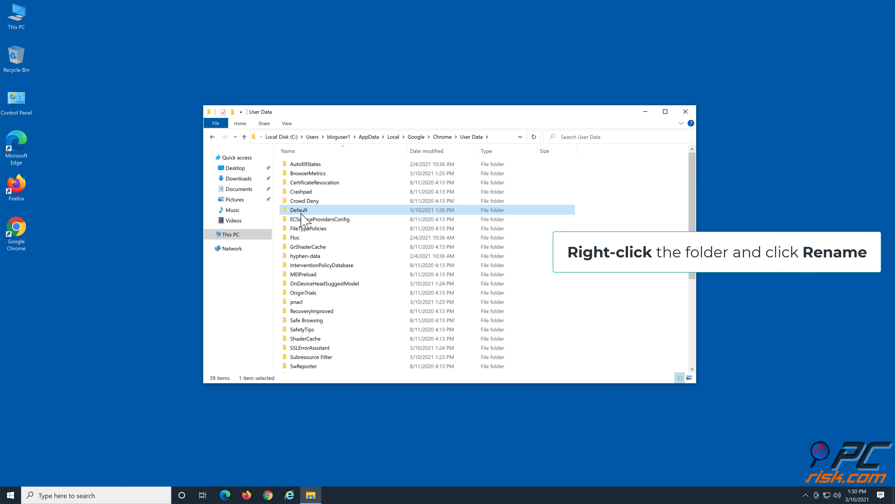
right_click(305, 214)
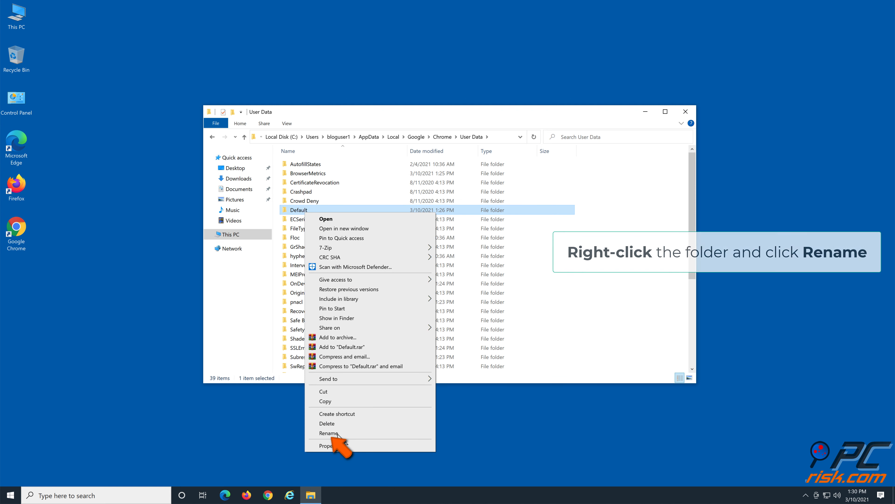
click(337, 432)
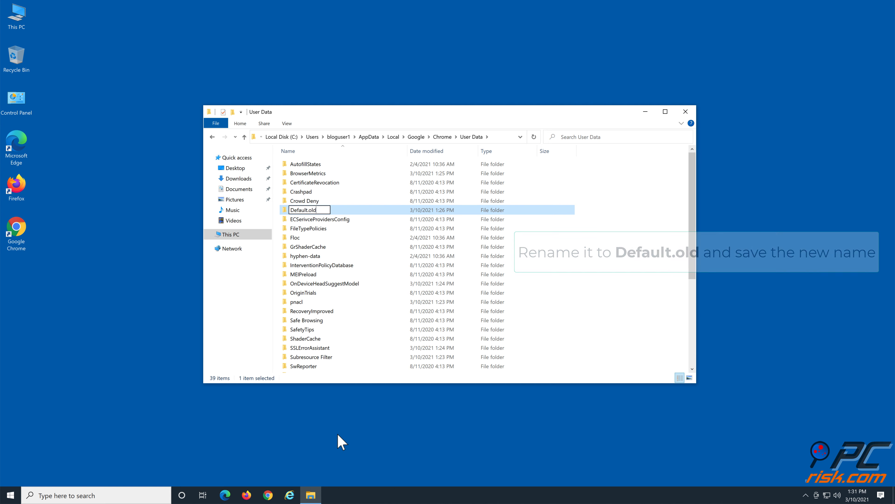
click(572, 302)
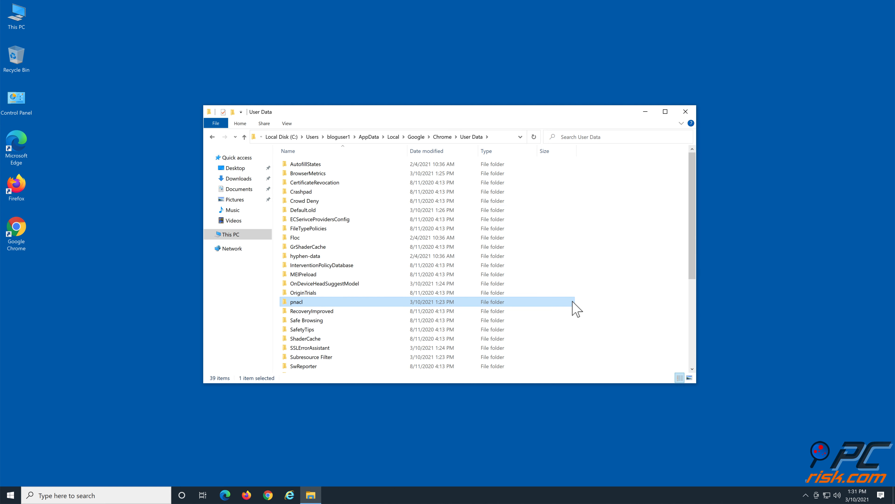
- Close the User Data folder window, and switch to Google Chrome to start it once and close it again
click(690, 114)
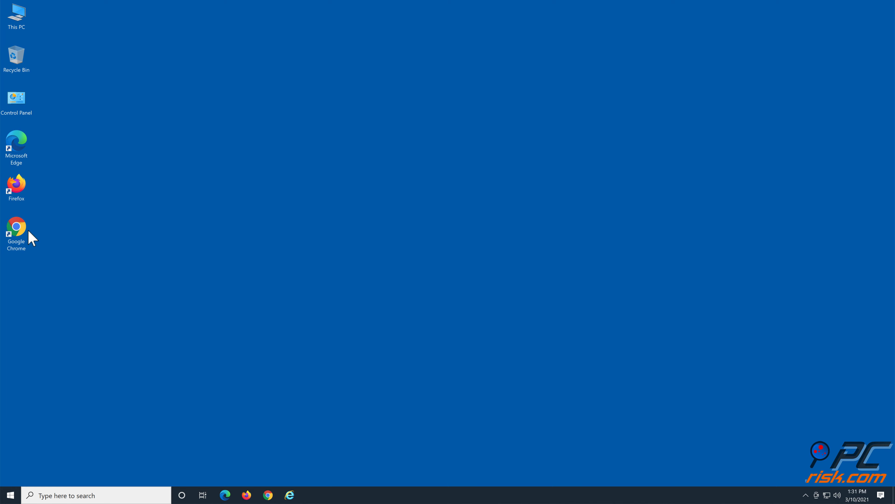
double_click(24, 238)
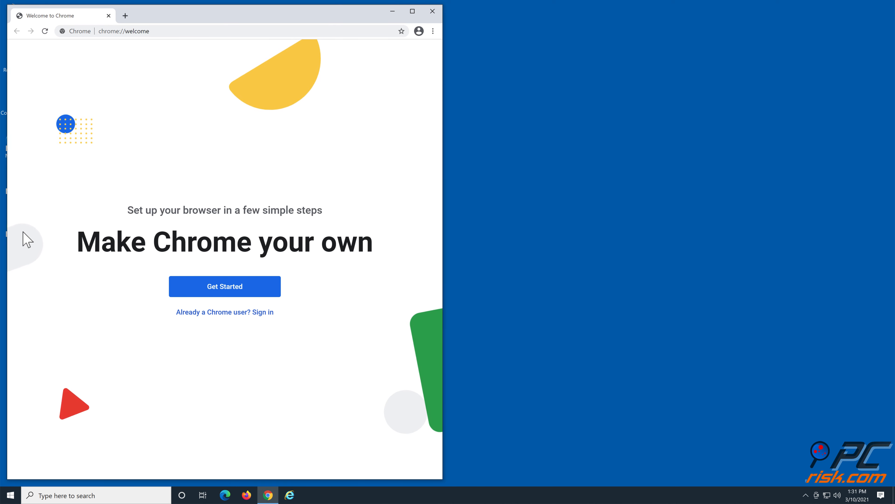
click(433, 12)
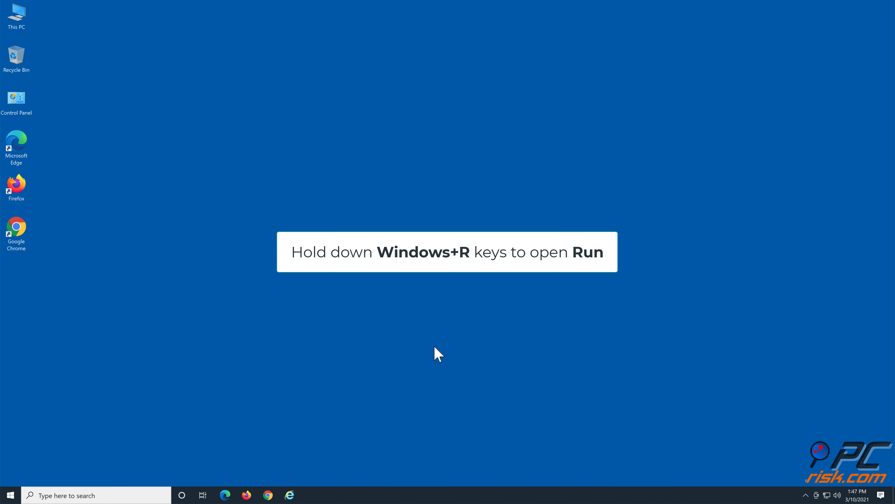
- Open Command Prompt as administrator by running cmd from the Windows Run dialog
key(super+r)
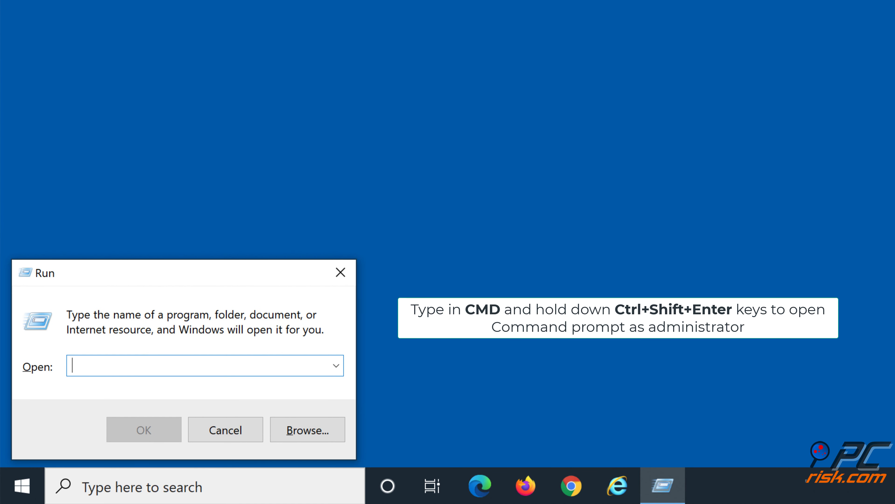
text(cmd)
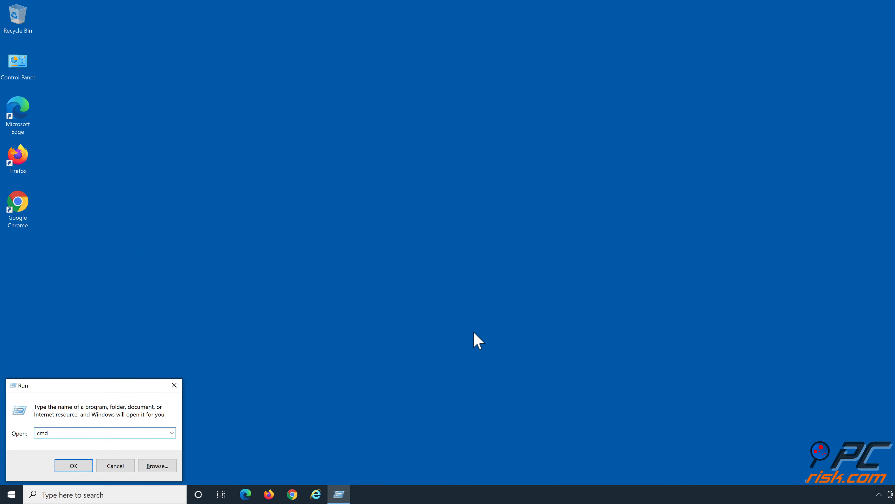
key(ctrl+shift+Return)
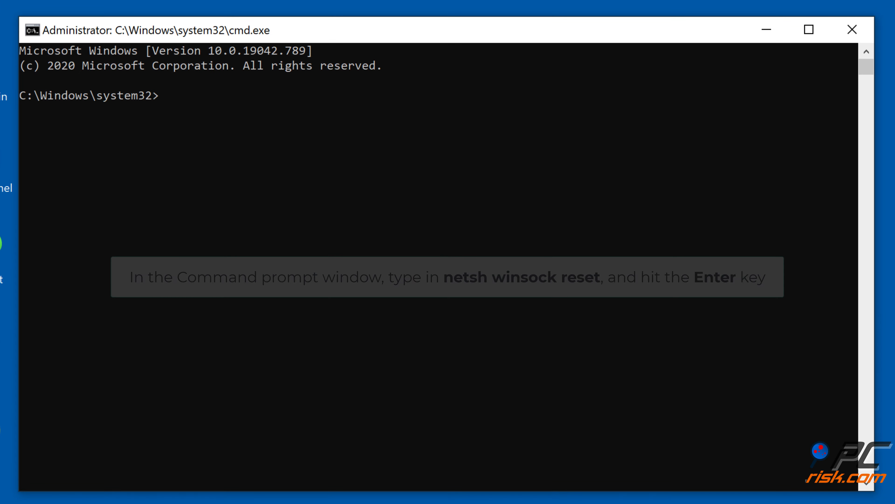
- Run the command netsh winsock reset and close the Command Prompt window
text(n)
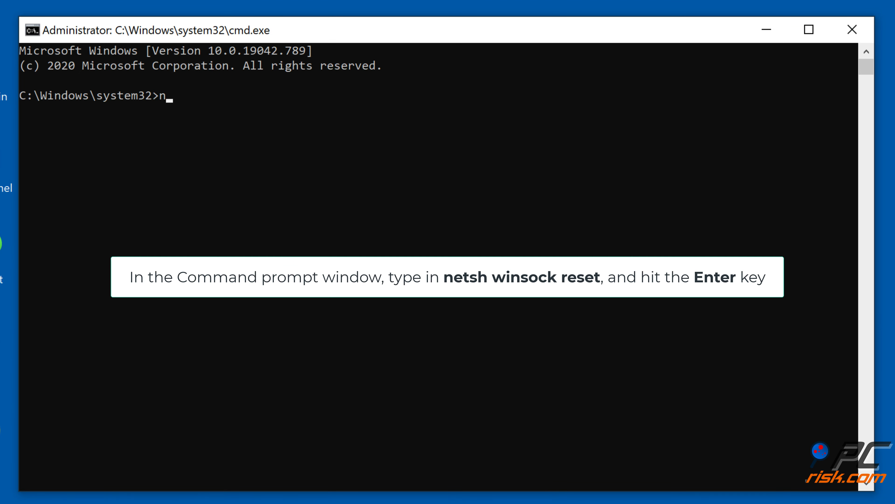
text(etsh winsock reset)
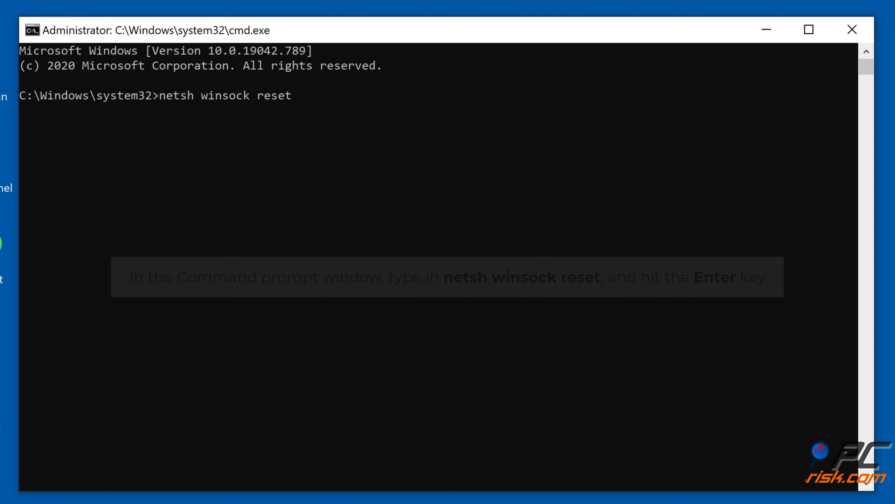
key(Return)
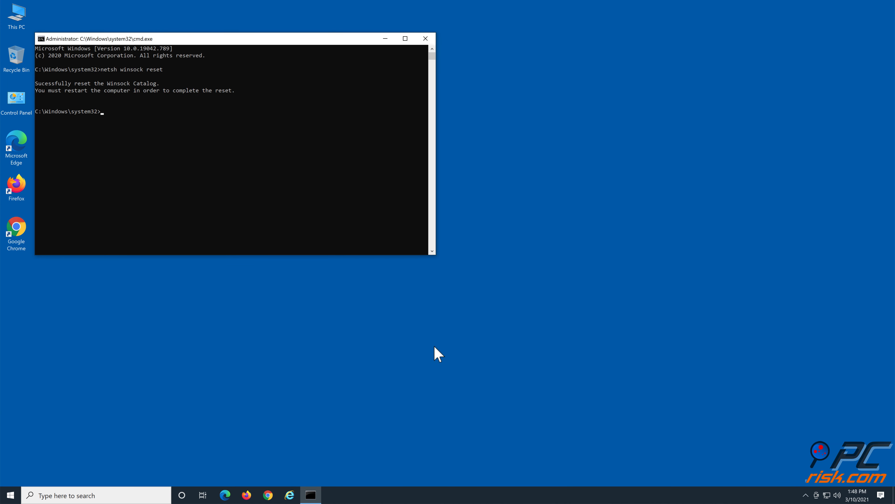
click(425, 39)
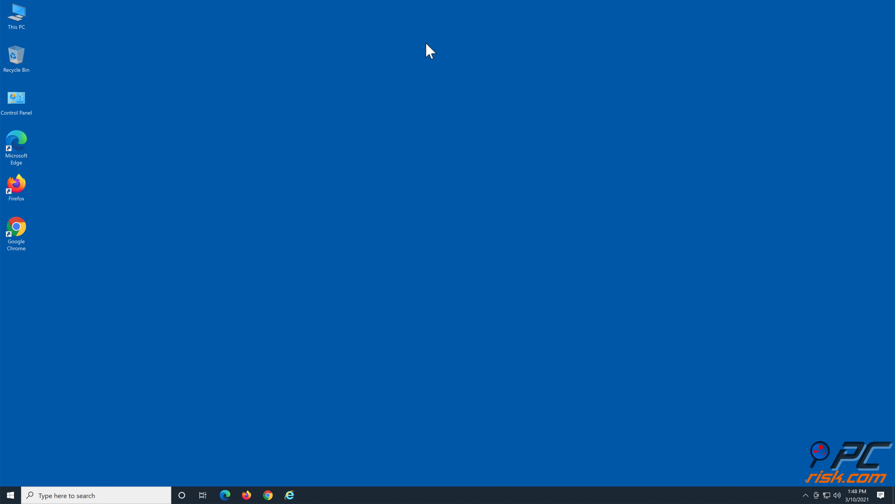
- Restart the computer to complete the Winsock reset
right_click(13, 493)
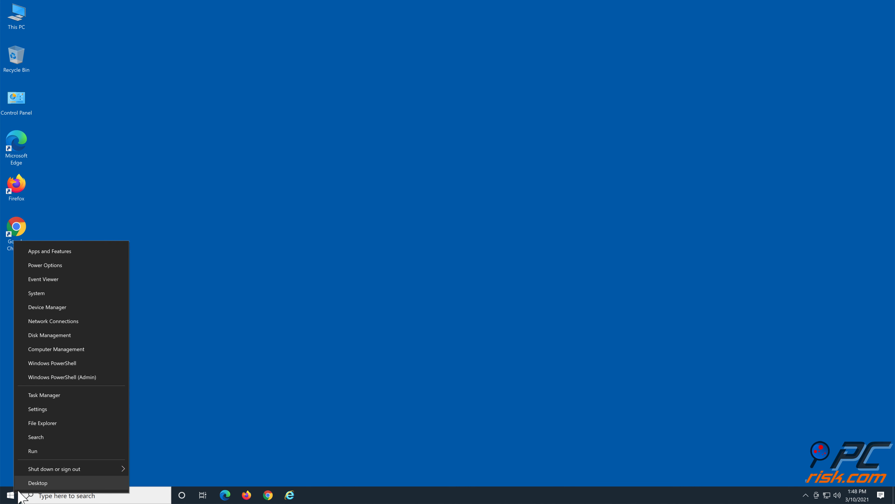
mouse_move(115, 469)
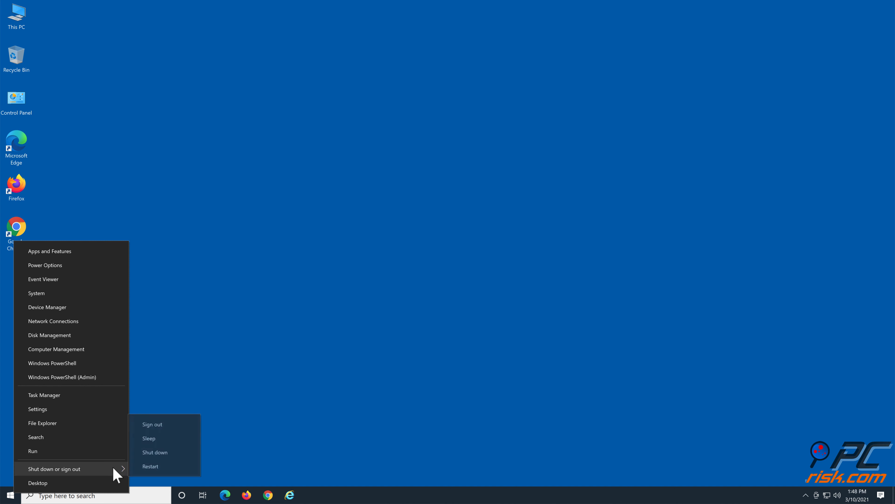
click(167, 466)
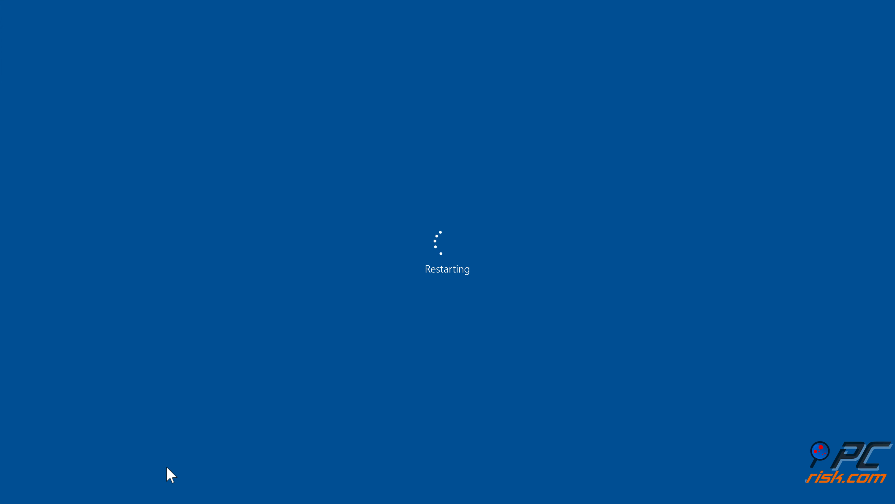